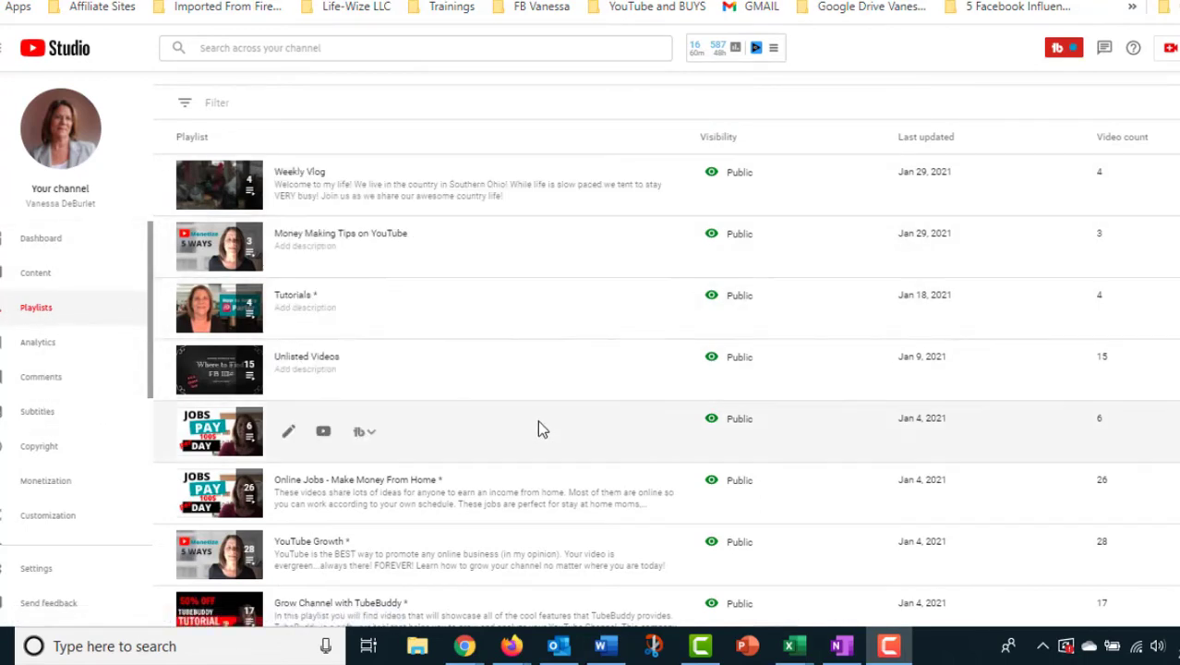
Open the "Money Making Tips on YouTube" playlist for editing and look through its additional playlist options
scroll(665, 369, "down", 2)
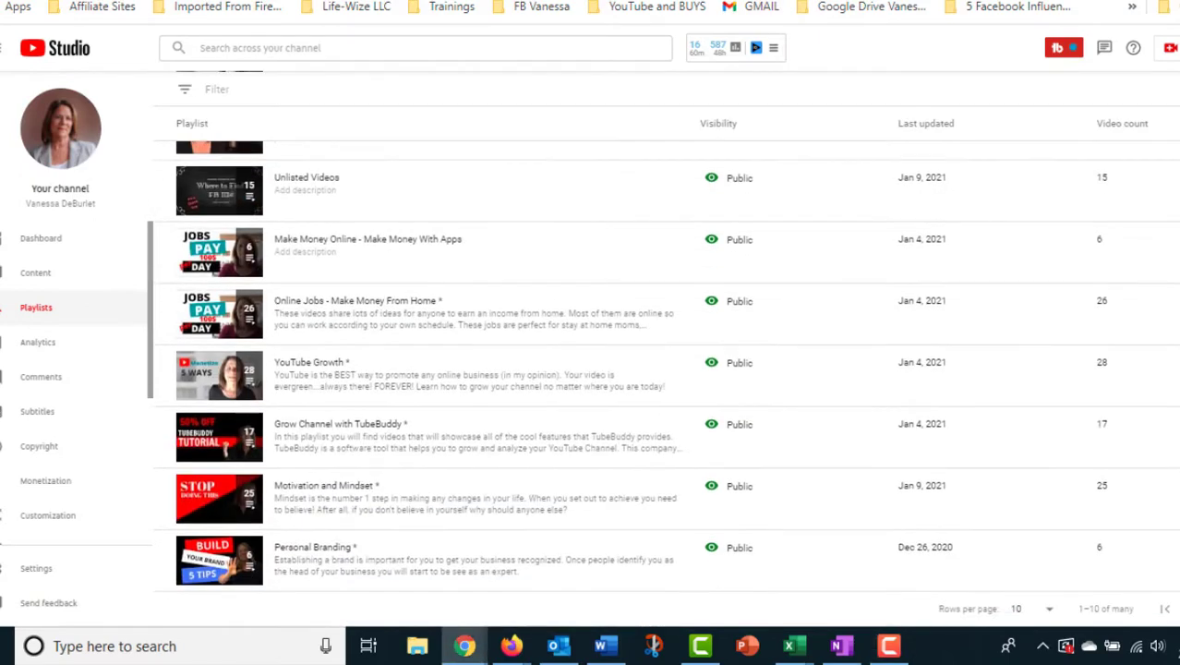
scroll(627, 443, "up", 3)
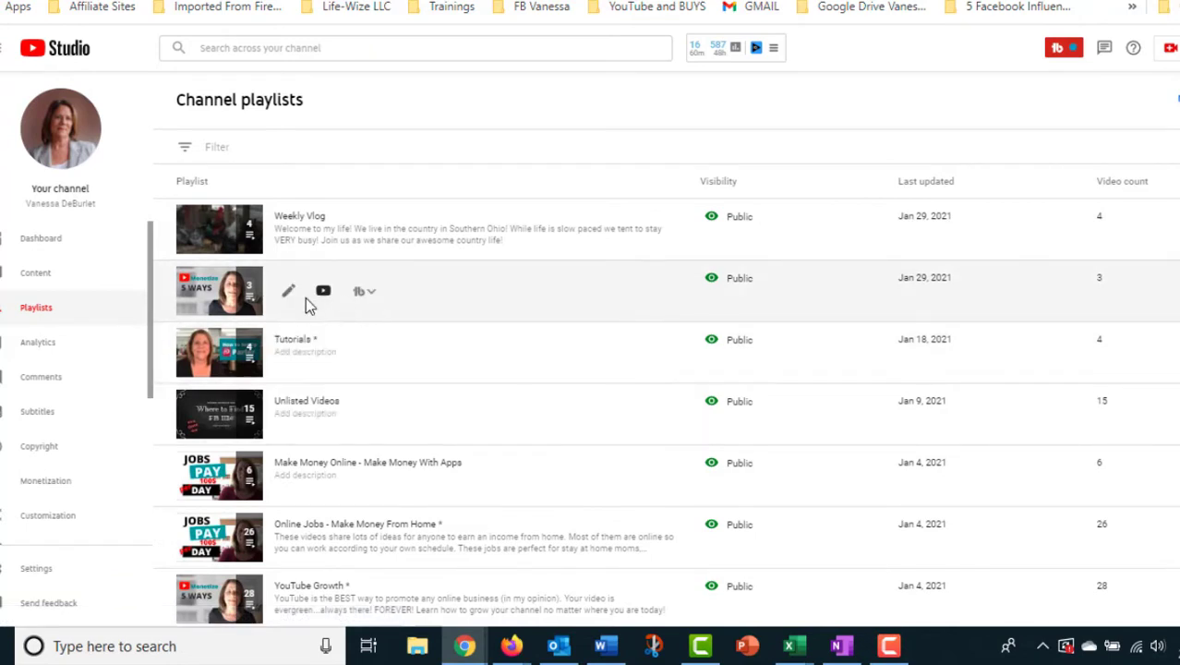
left_click(290, 295)
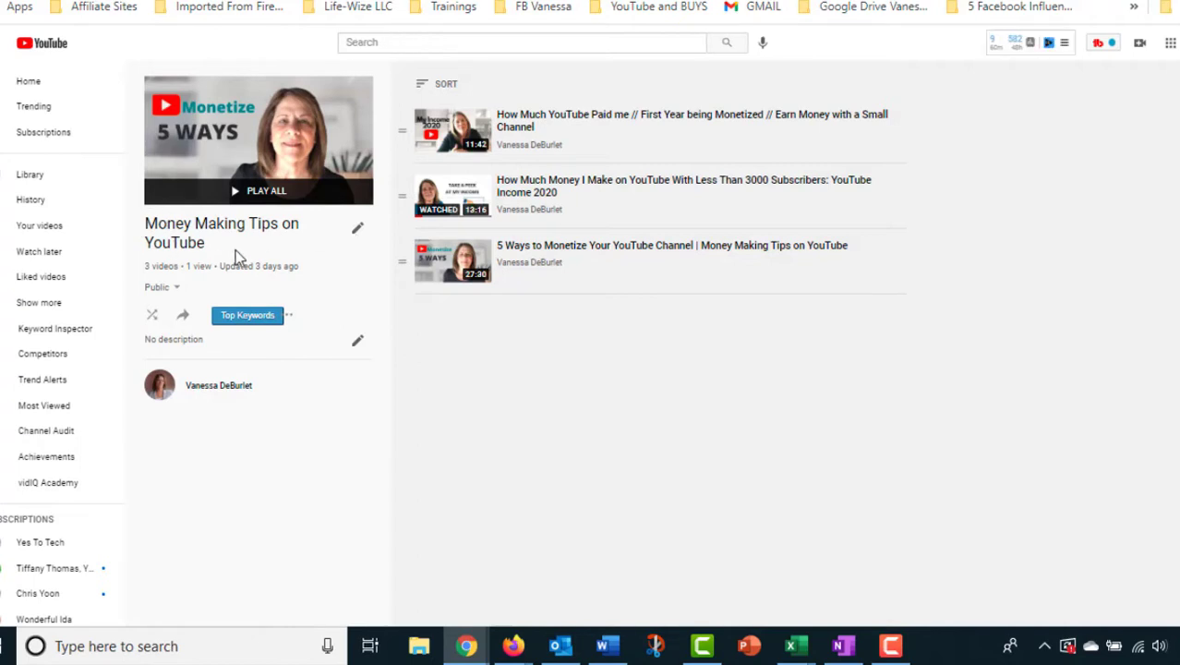
left_click(247, 319)
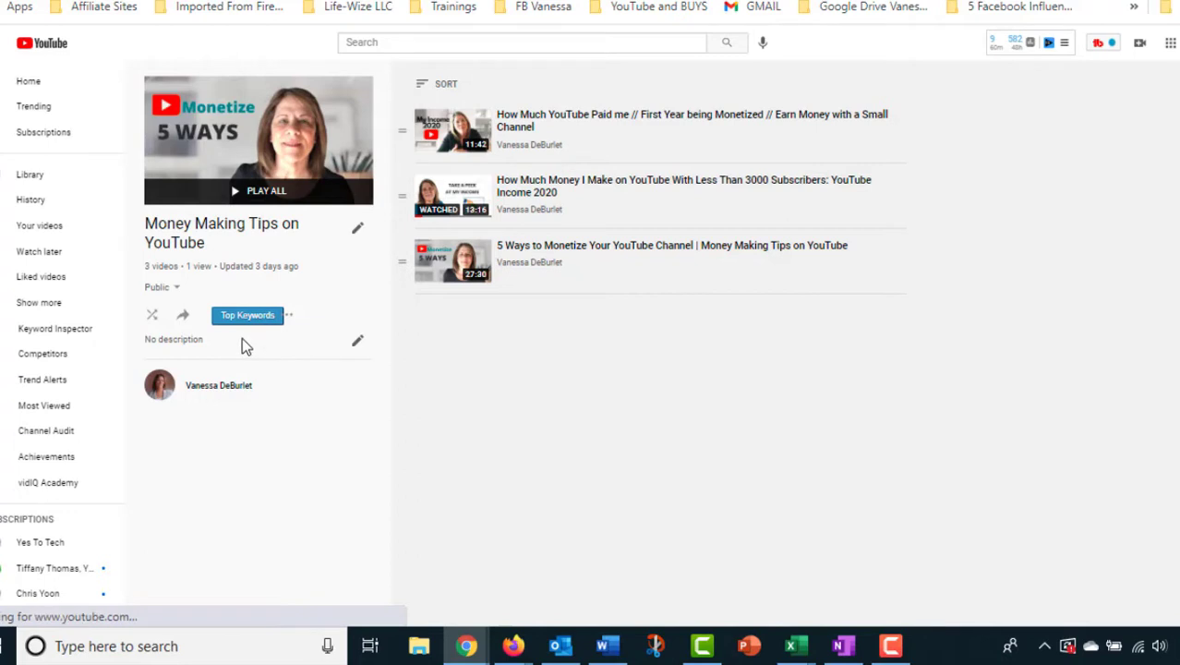
left_click(289, 317)
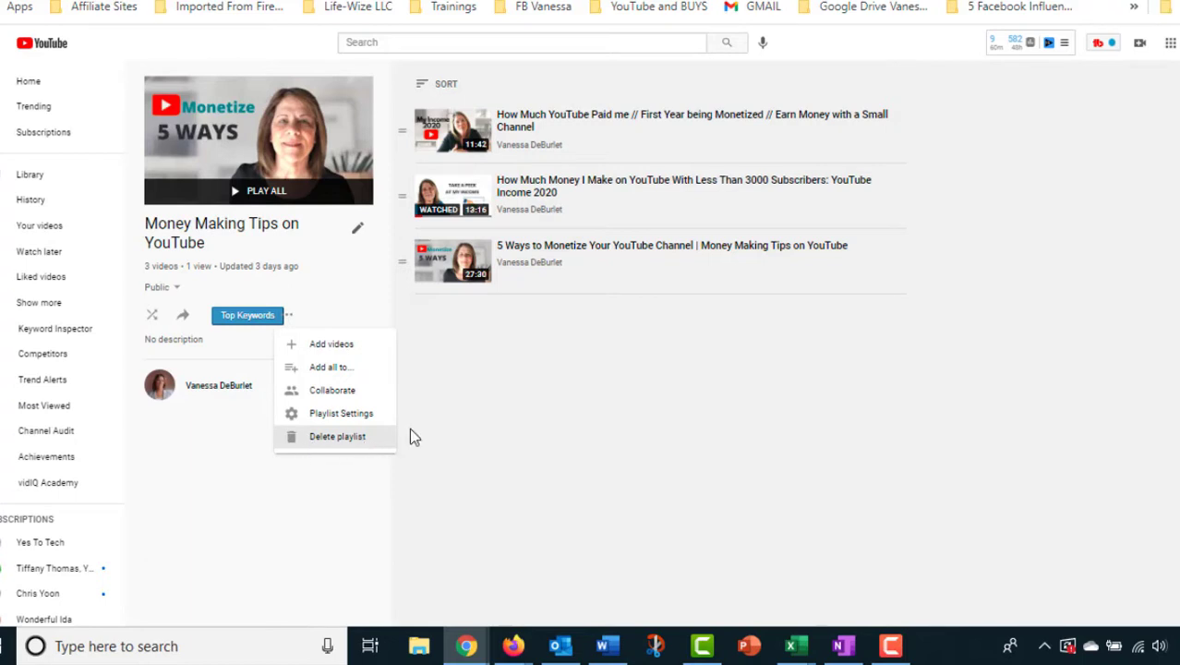
left_click(522, 390)
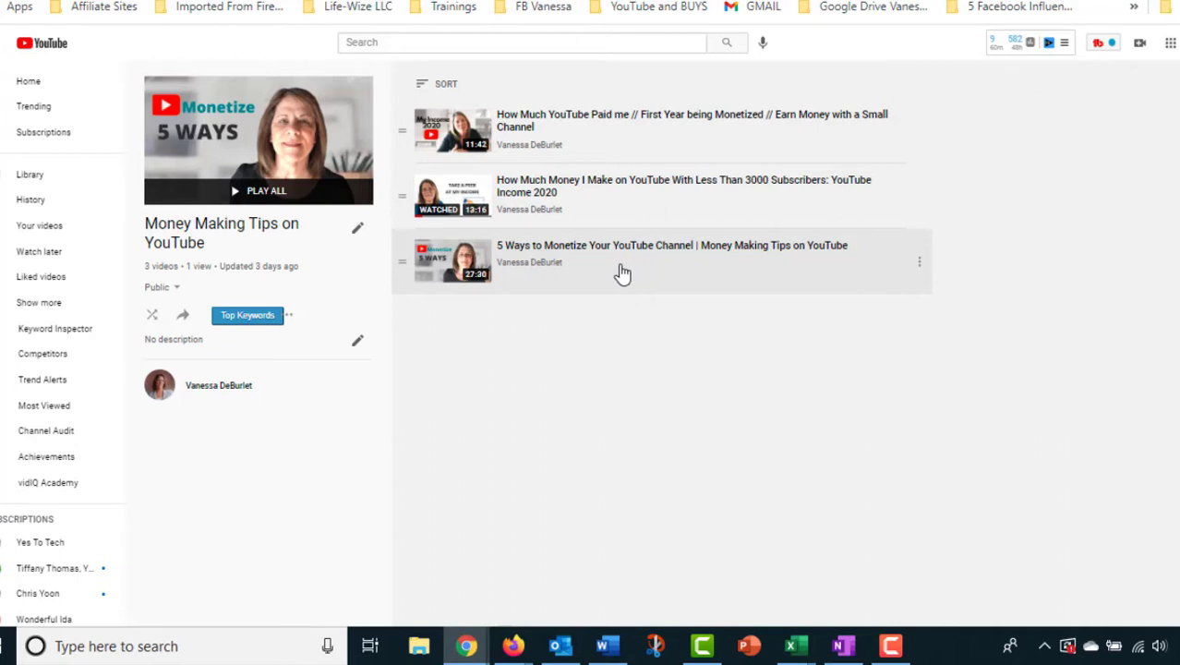
Open "5 Ways to Monetize Your YouTube Channel" from the playlist, go to video editing, and show the playlist choices in the video details
left_click(621, 272)
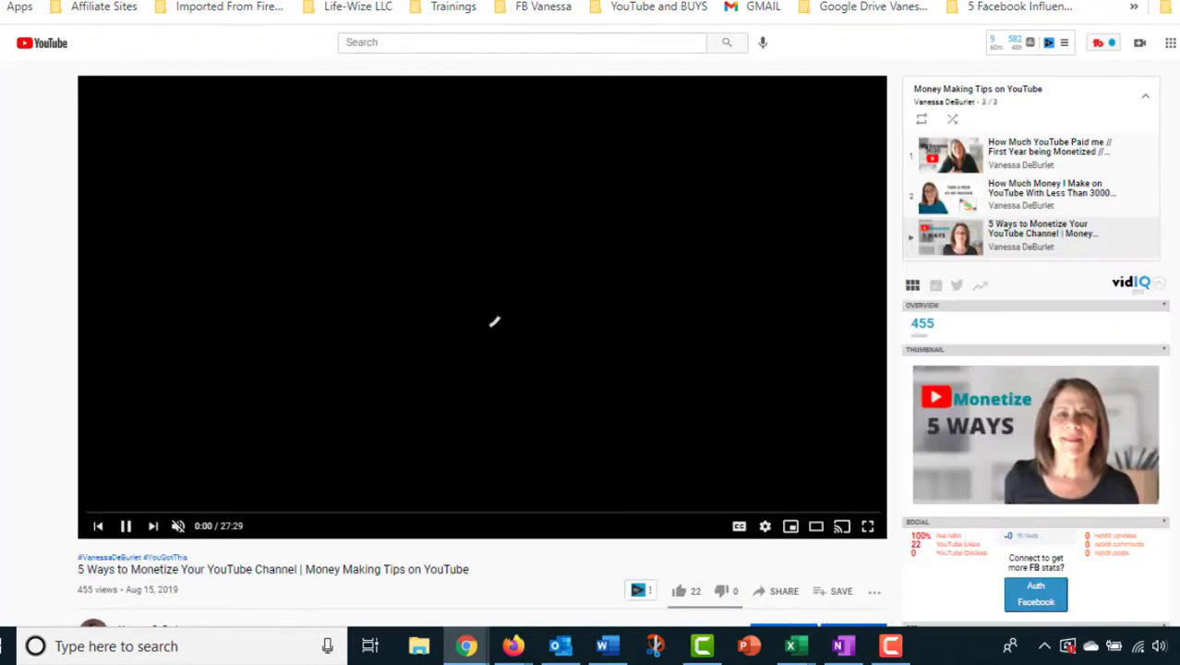
scroll(960, 388, "down", 3)
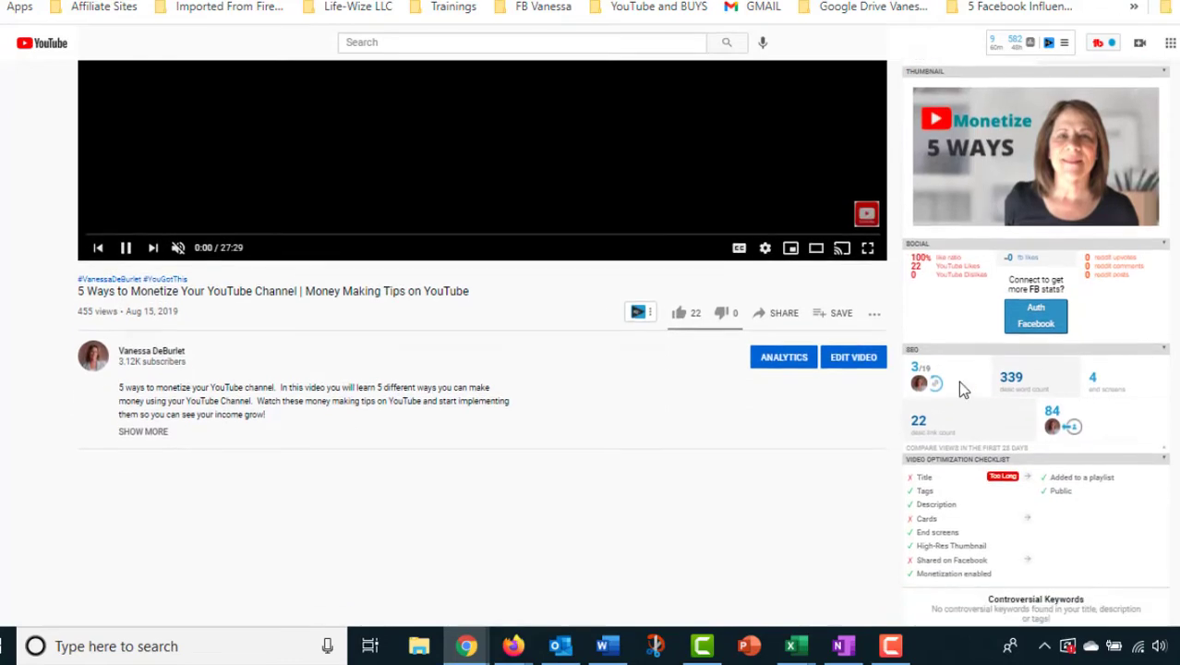
left_click(850, 361)
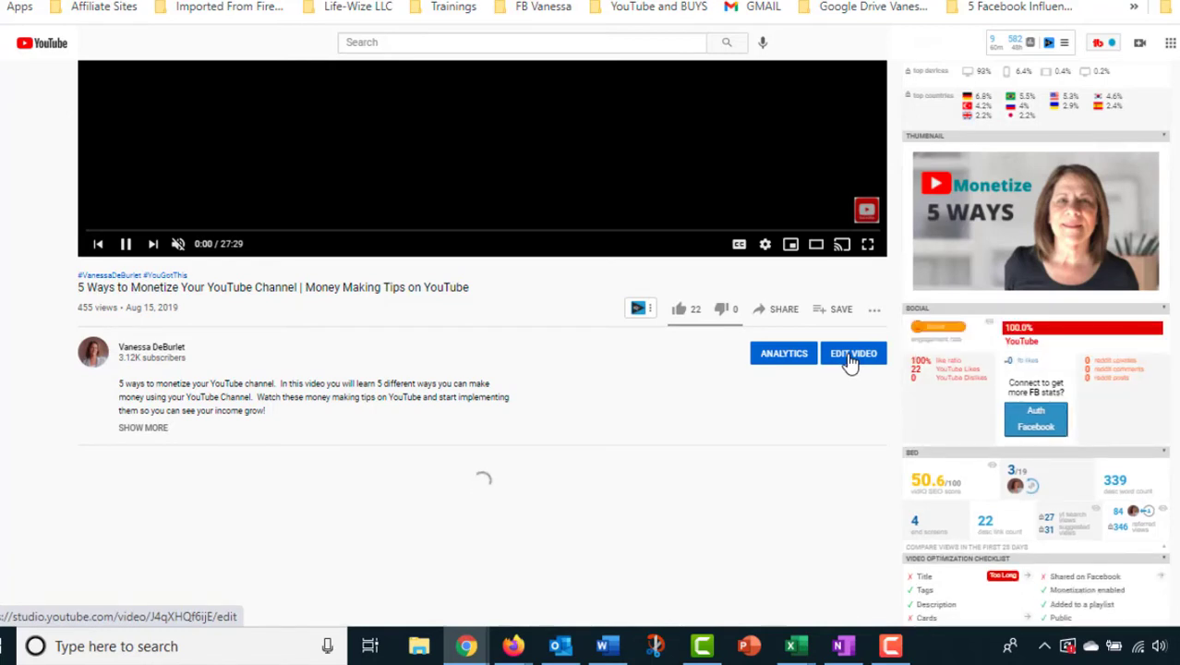
left_click(850, 360)
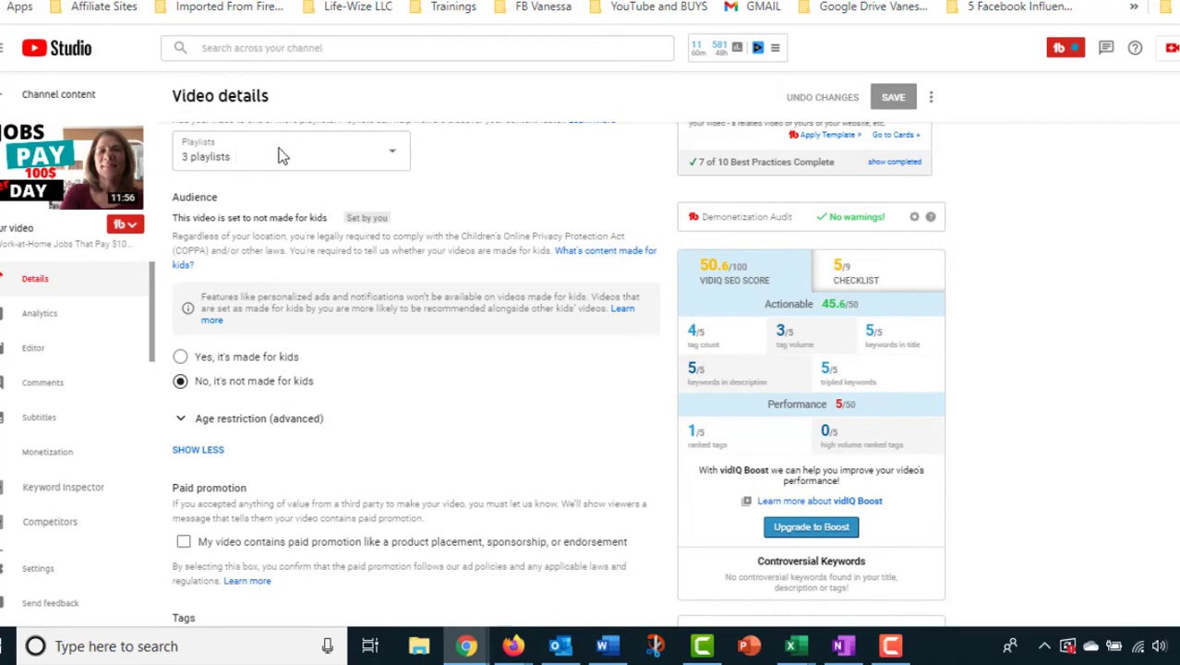
left_click(394, 158)
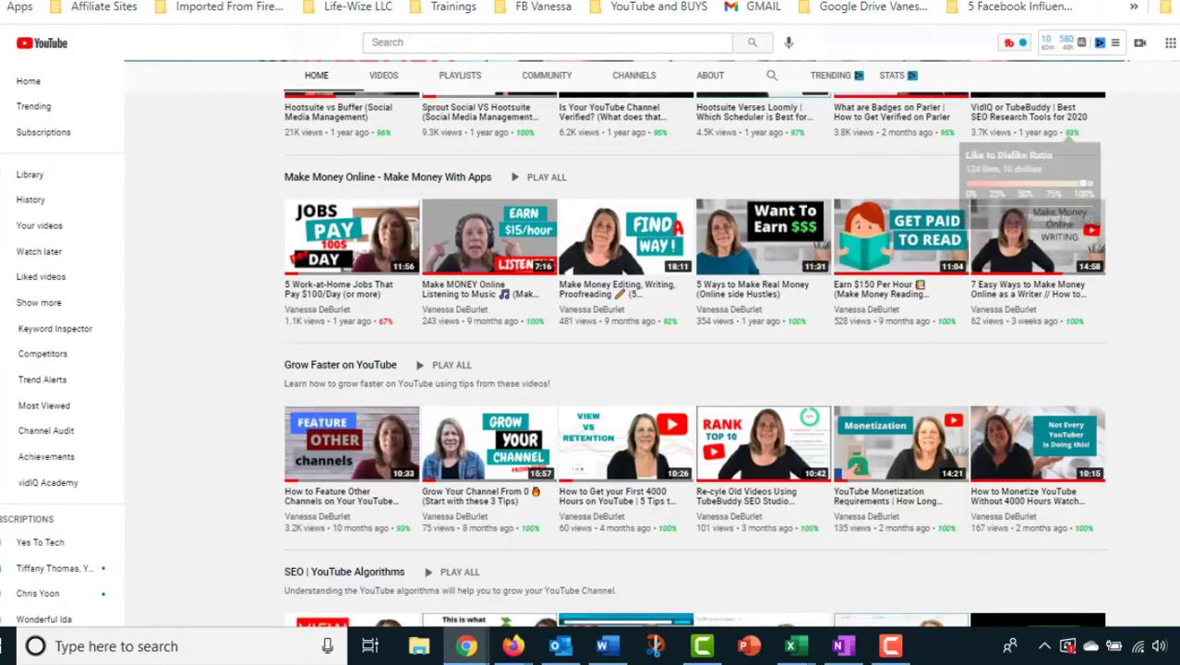
Examine how the channel home page is organized into playlist sections, from Weekly Vlog down to Money Making Tips on YouTube
scroll(1034, 185, "up", 1)
scroll(701, 359, "up", 10)
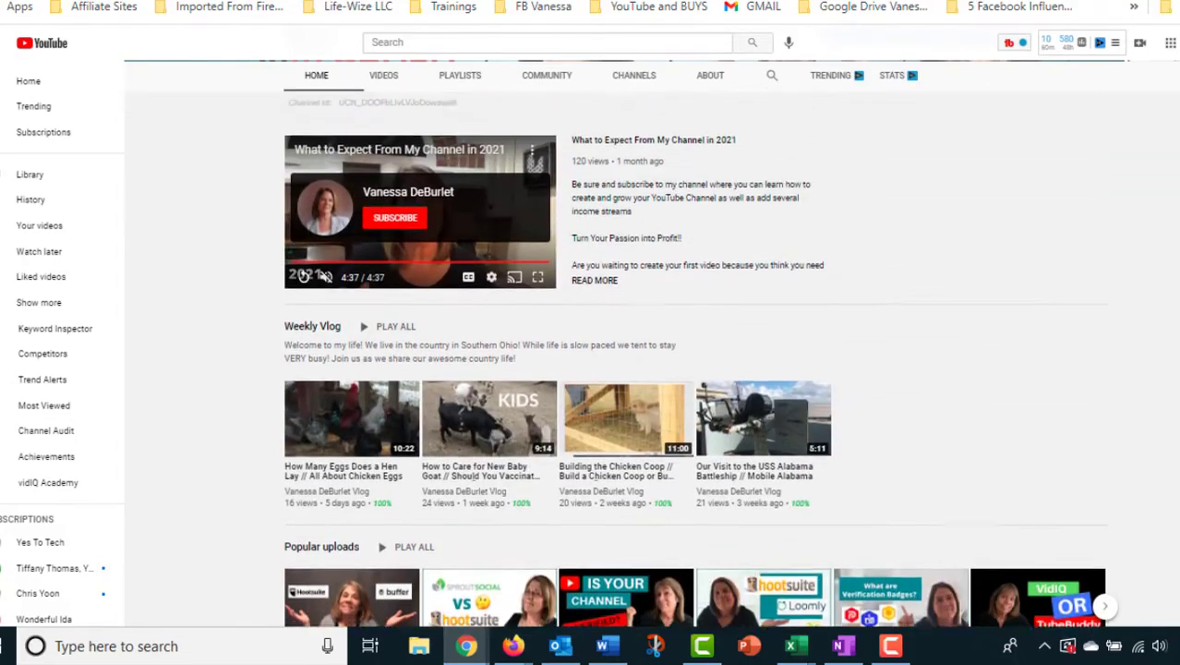
scroll(701, 359, "down", 4)
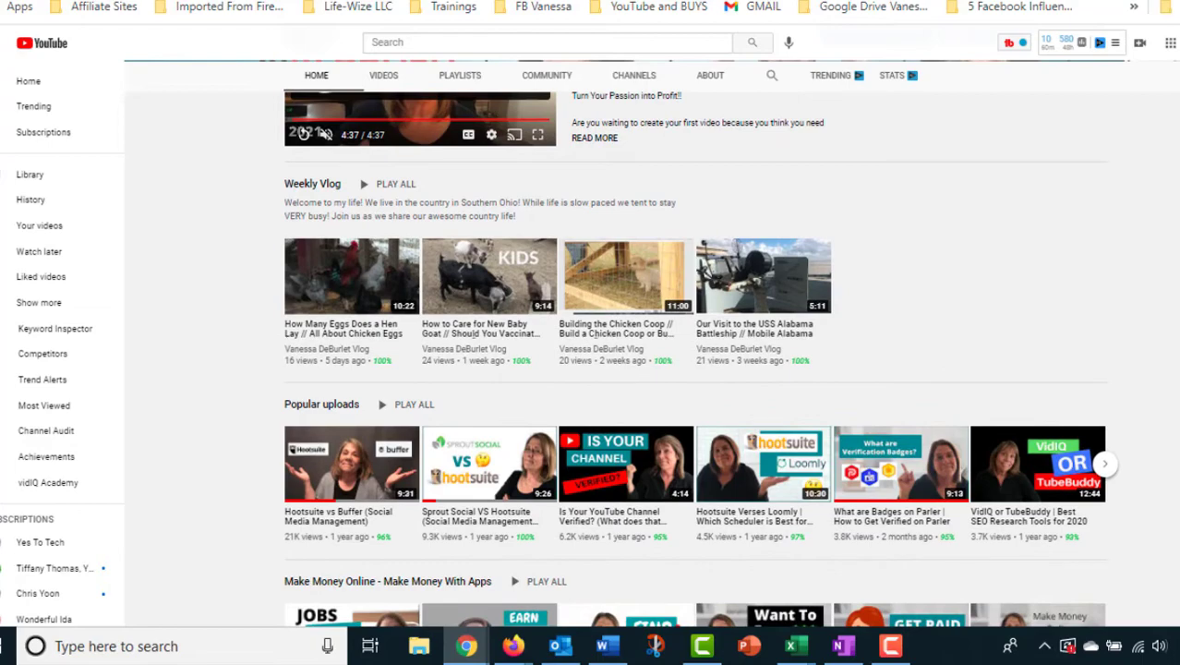
scroll(701, 359, "down", 5)
scroll(701, 359, "down", 5)
scroll(701, 359, "down", 4)
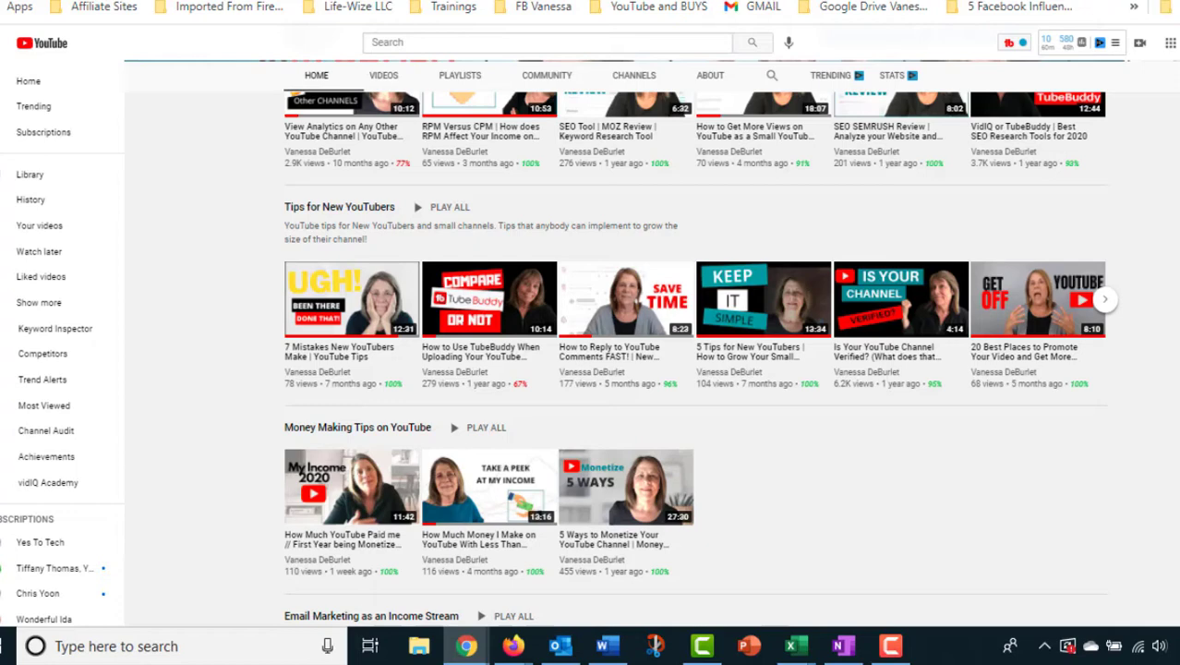
scroll(692, 351, "up", 3)
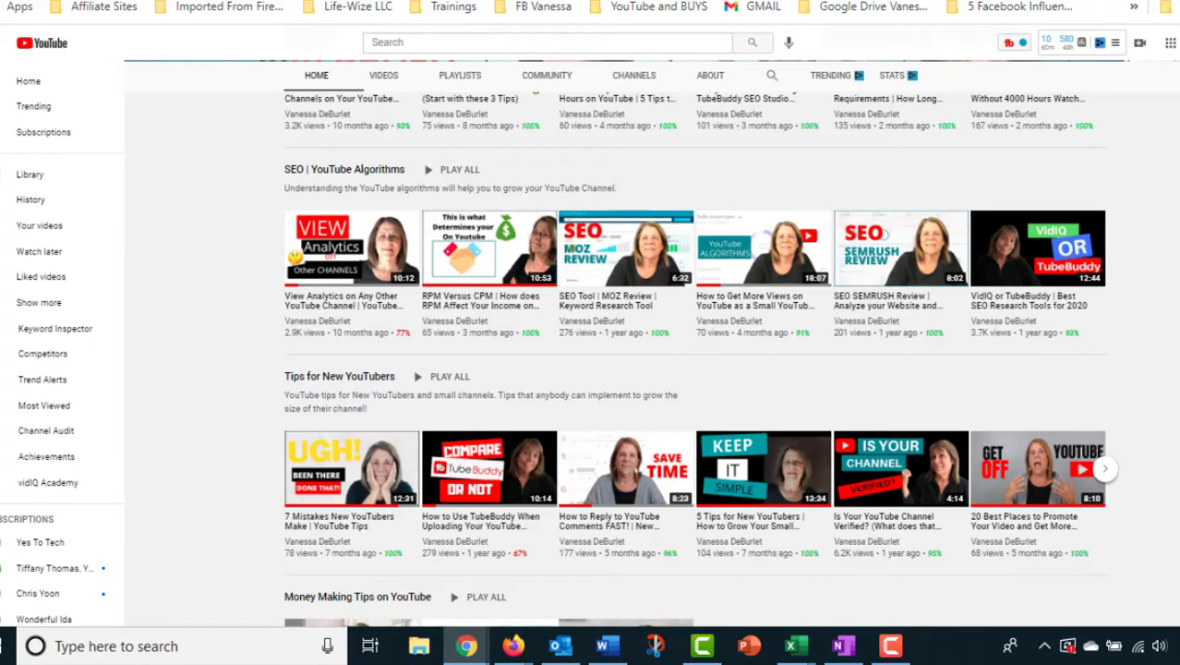
scroll(692, 360, "down", 2)
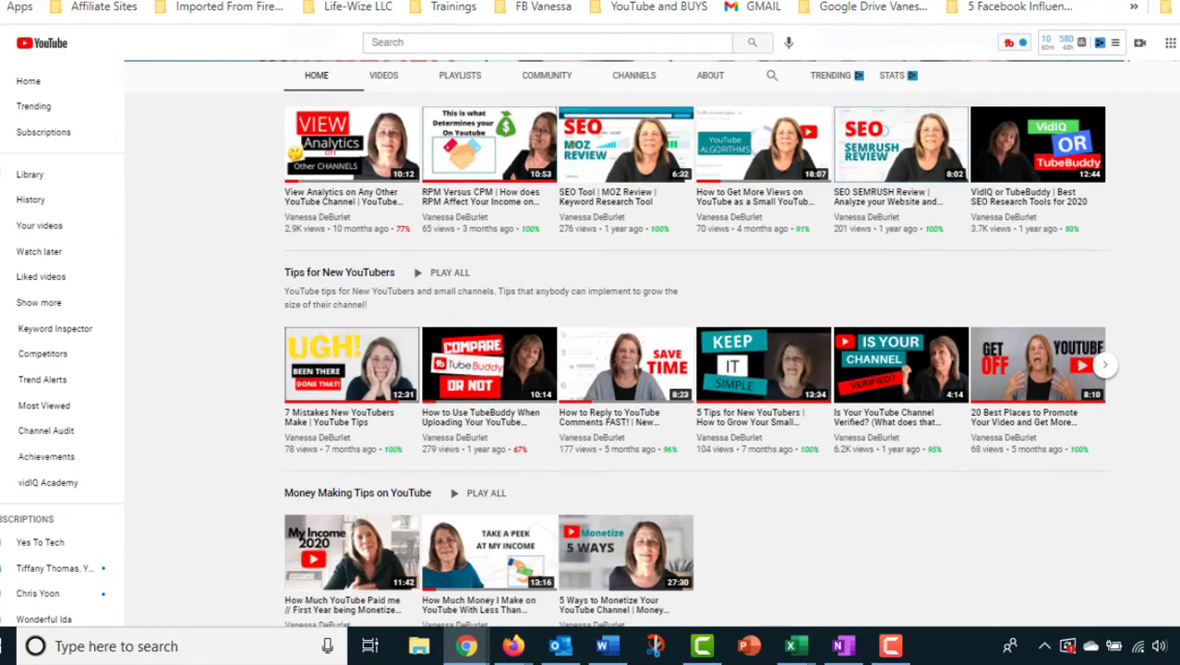
scroll(693, 360, "down", 2)
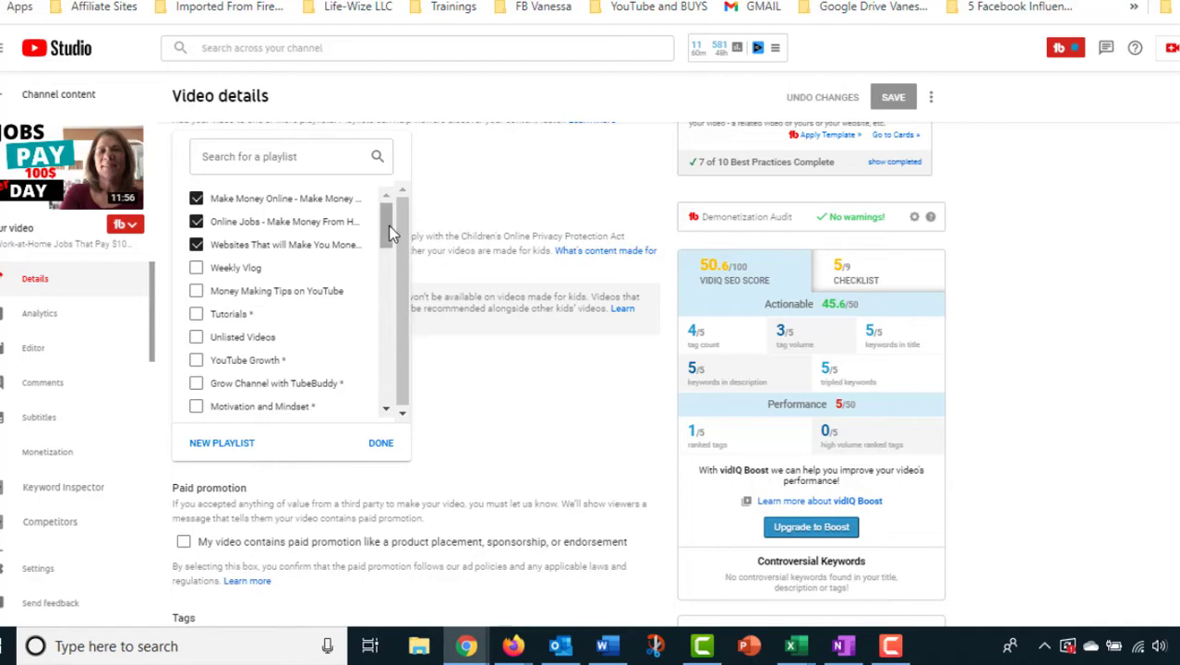
Look through the playlists that the work-at-home jobs video can be assigned to, and return to the ones already selected
left_click_drag(388, 234, 389, 239)
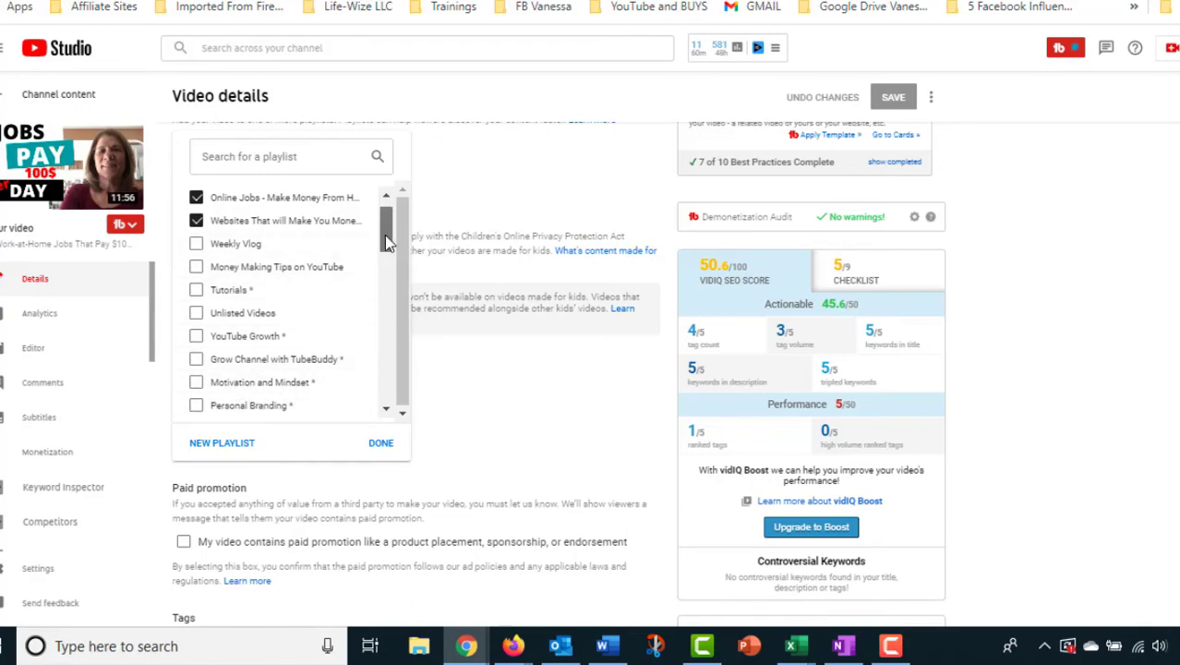
left_click_drag(384, 234, 384, 323)
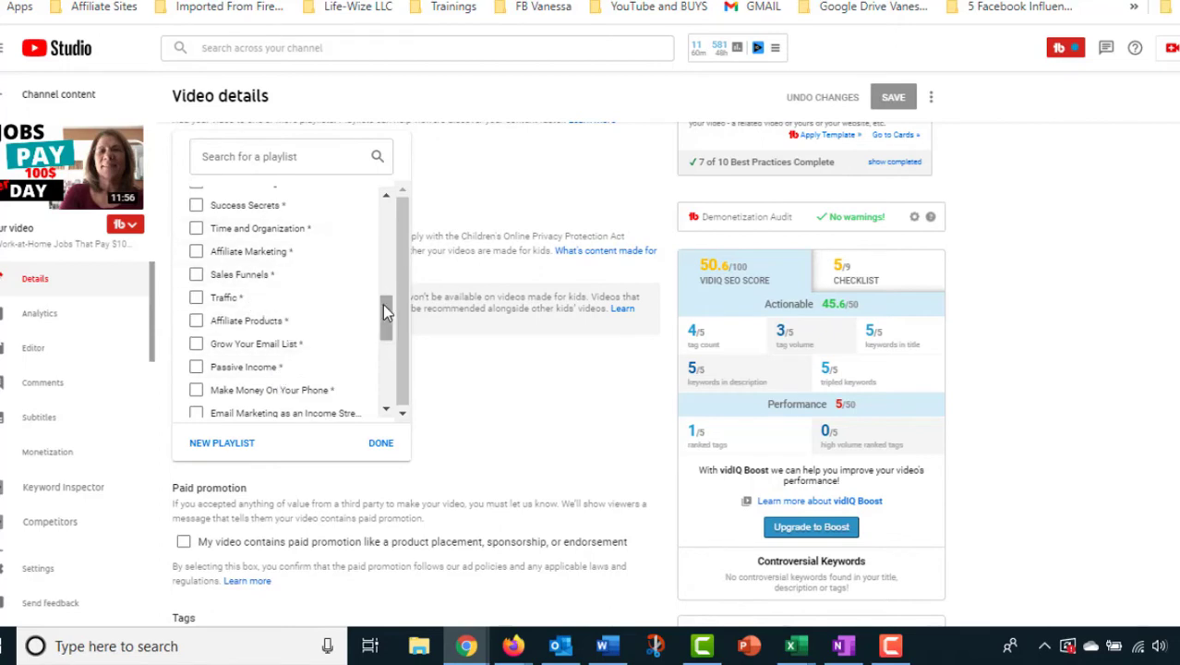
left_click_drag(383, 315, 383, 272)
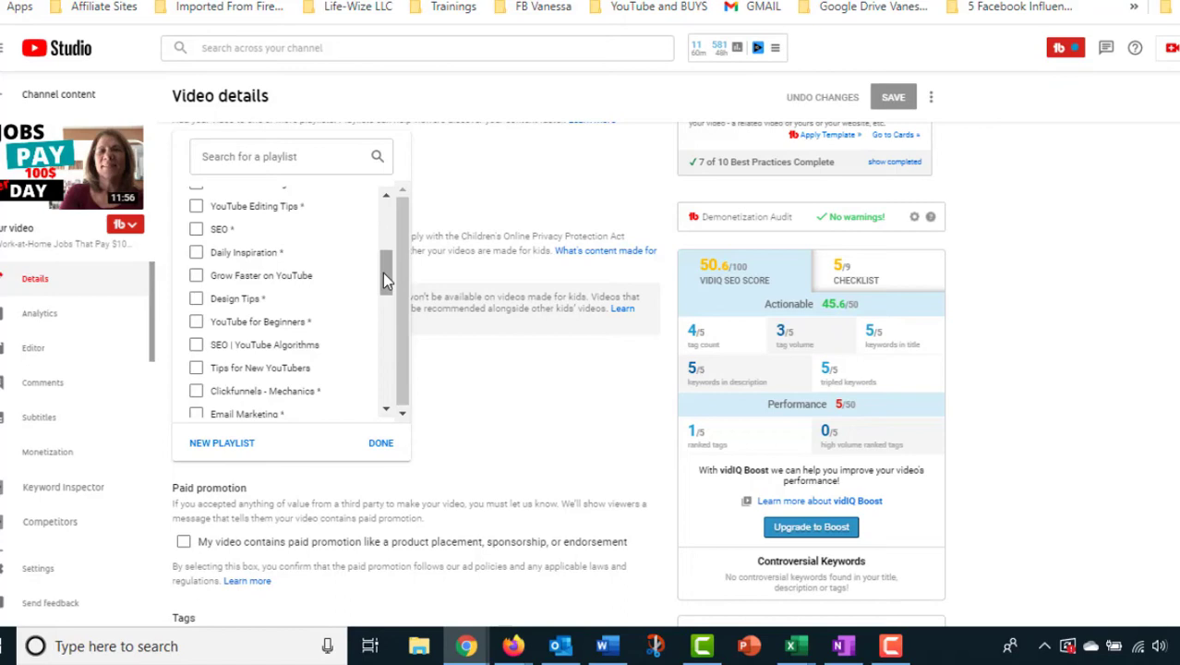
left_click_drag(383, 272, 382, 243)
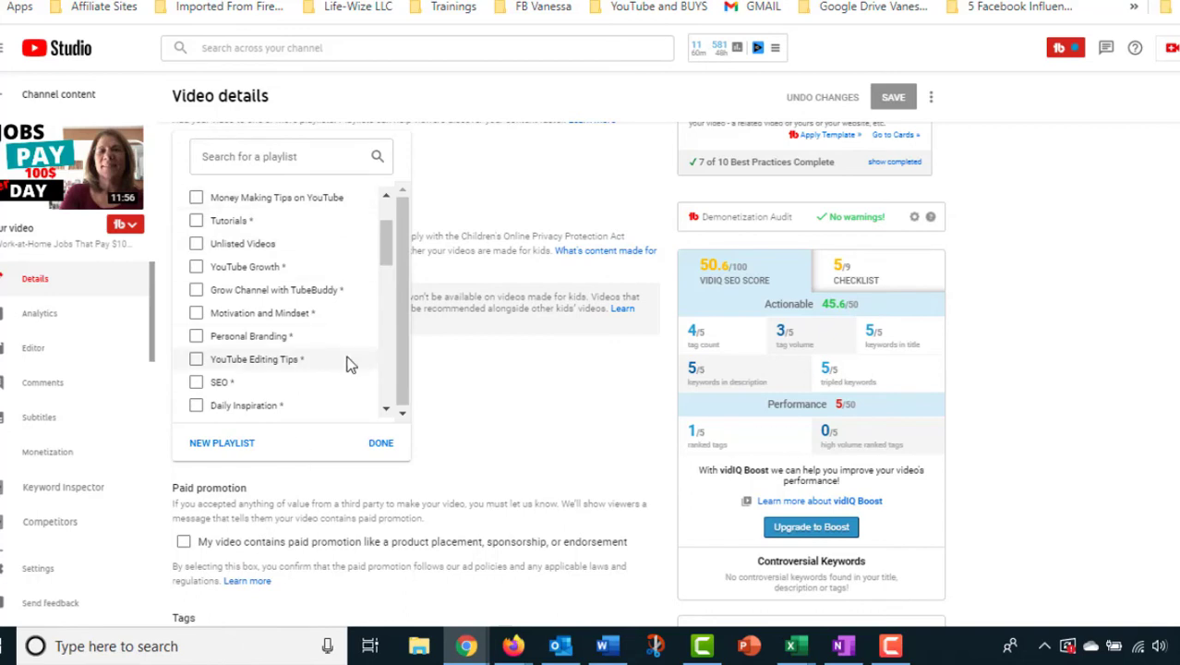
left_click_drag(384, 225, 383, 199)
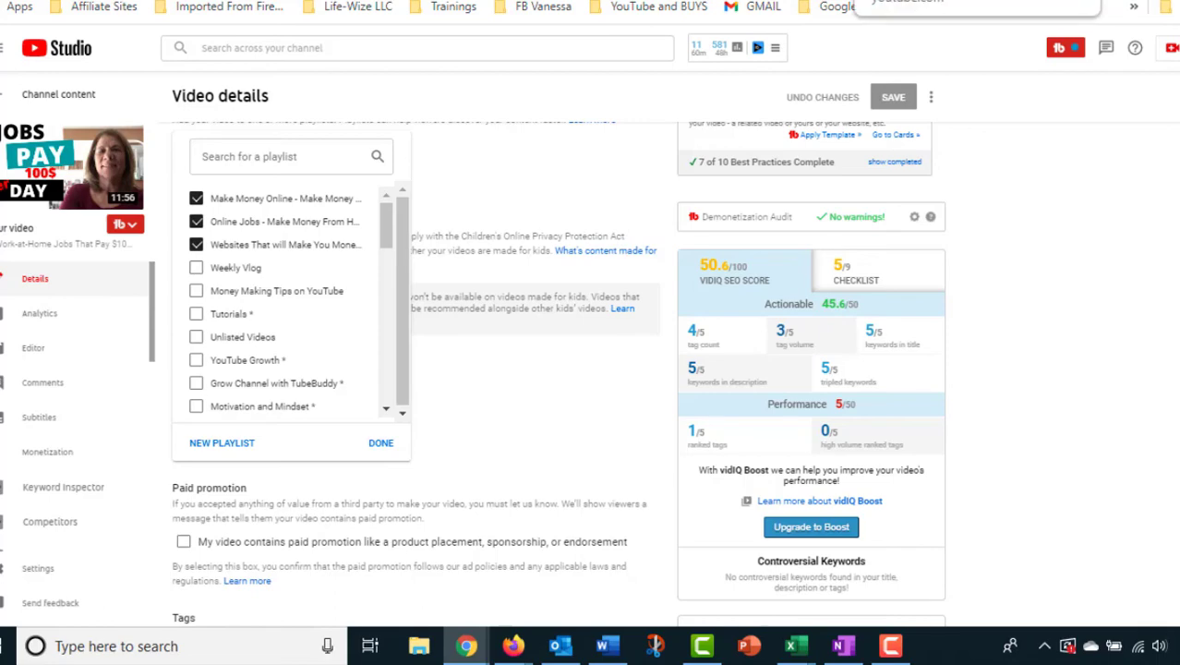
Switch back to the channel home page and review the themes and order of its playlist sections, including the channel trailer area
left_click(978, 0)
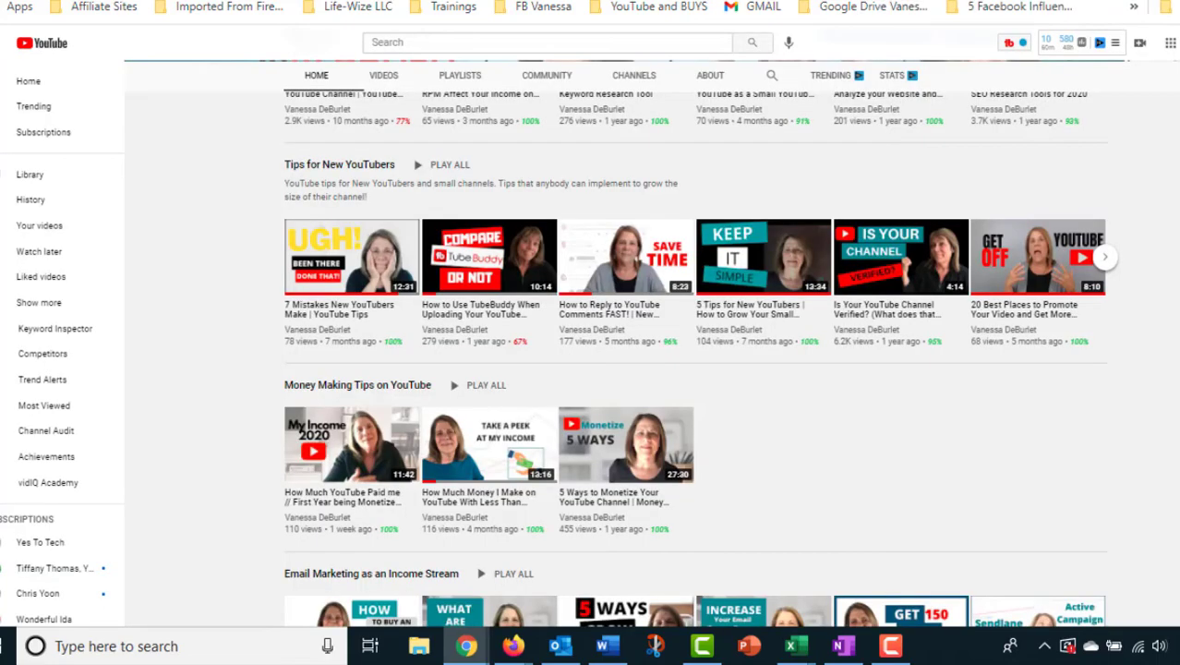
scroll(701, 359, "down", 3)
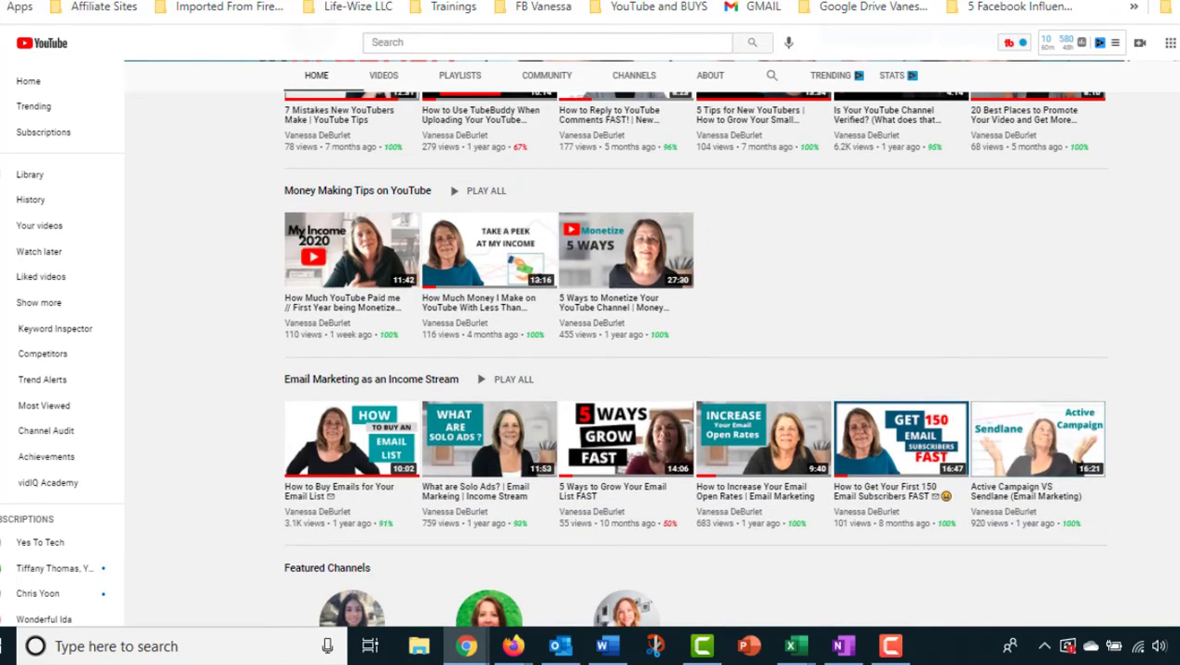
scroll(701, 359, "up", 7)
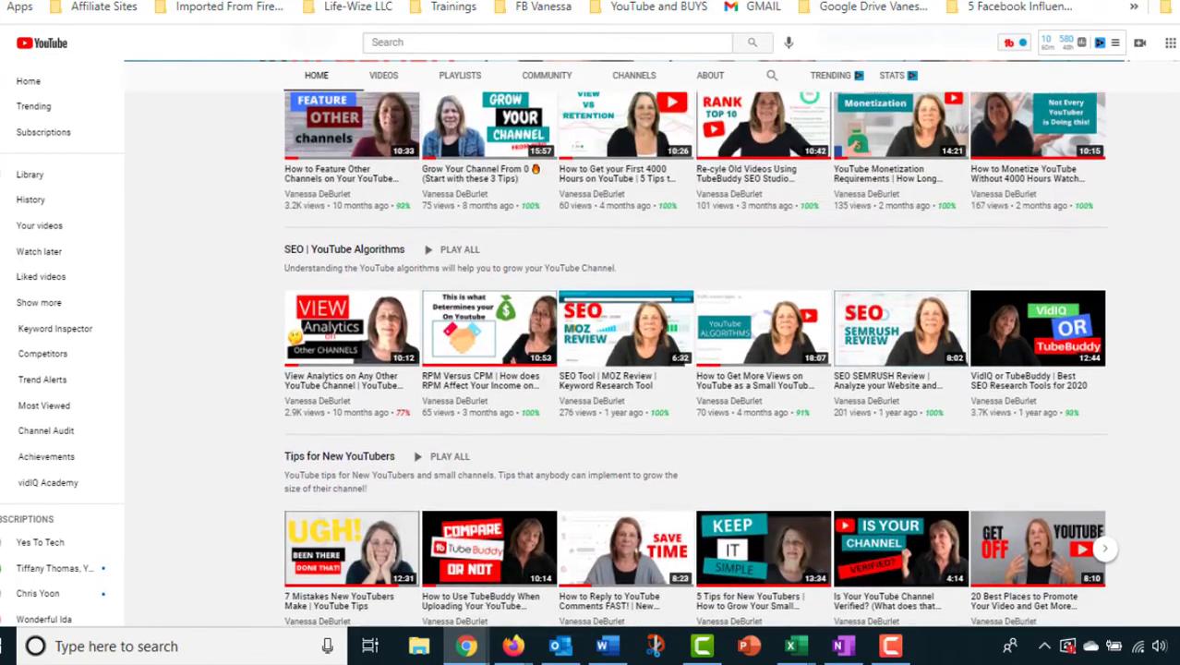
scroll(864, 285, "up", 3)
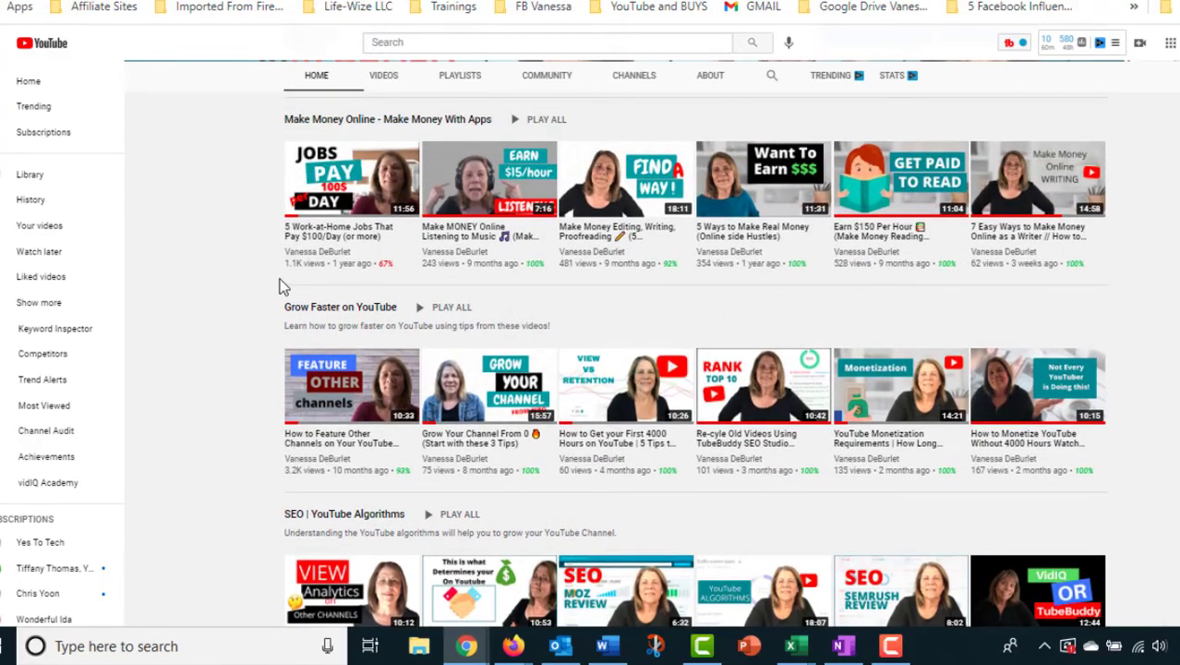
scroll(1159, 189, "up", 3)
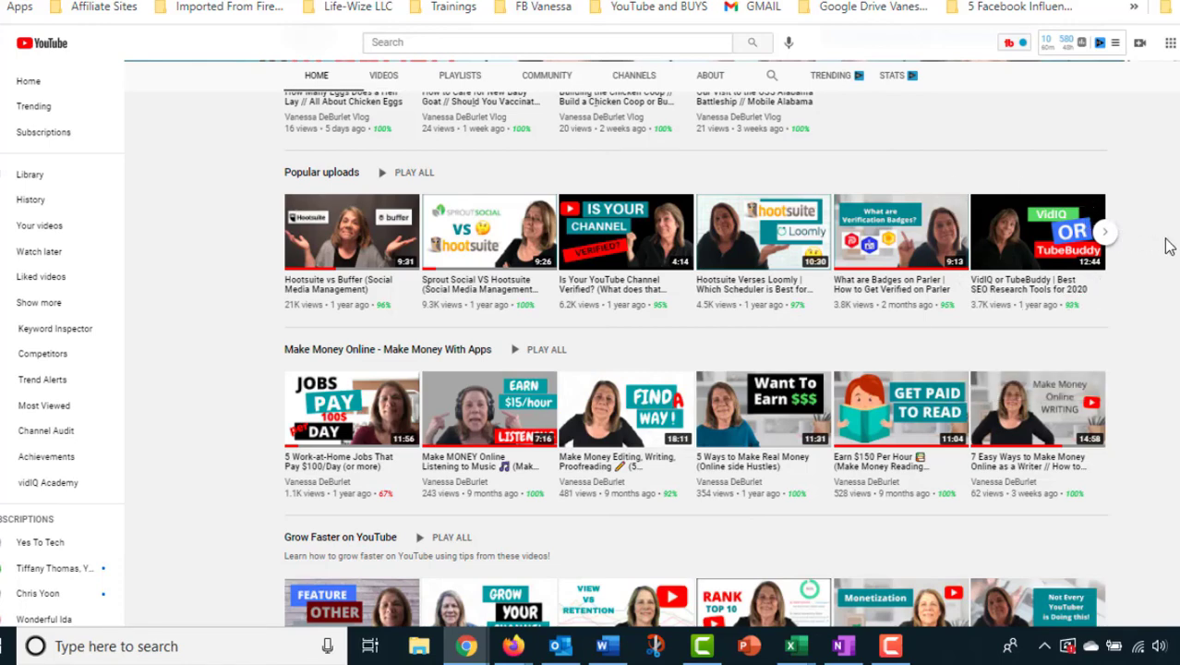
scroll(701, 359, "down", 2)
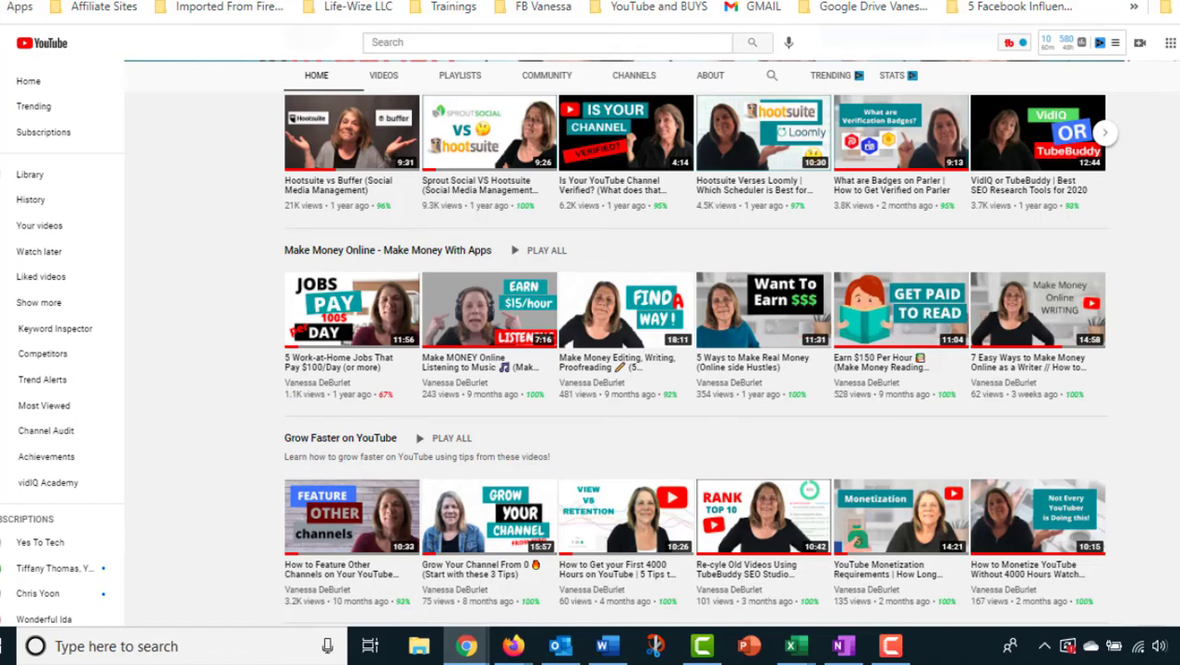
scroll(1105, 278, "up", 1)
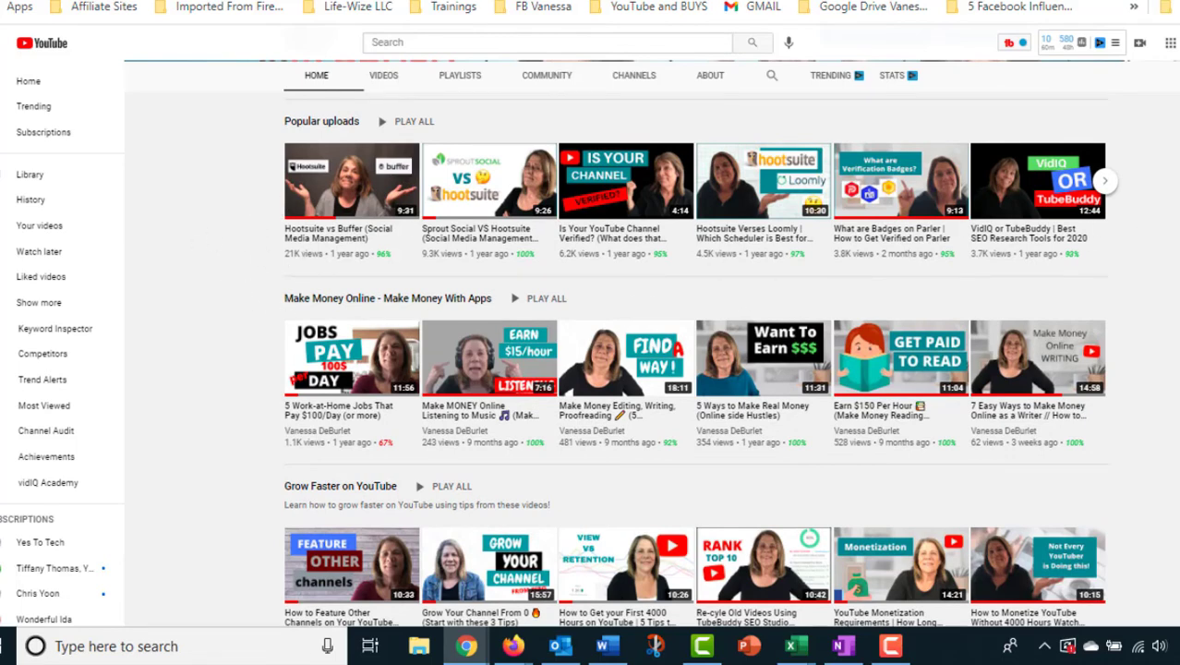
scroll(695, 360, "down", 3)
scroll(695, 360, "down", 2)
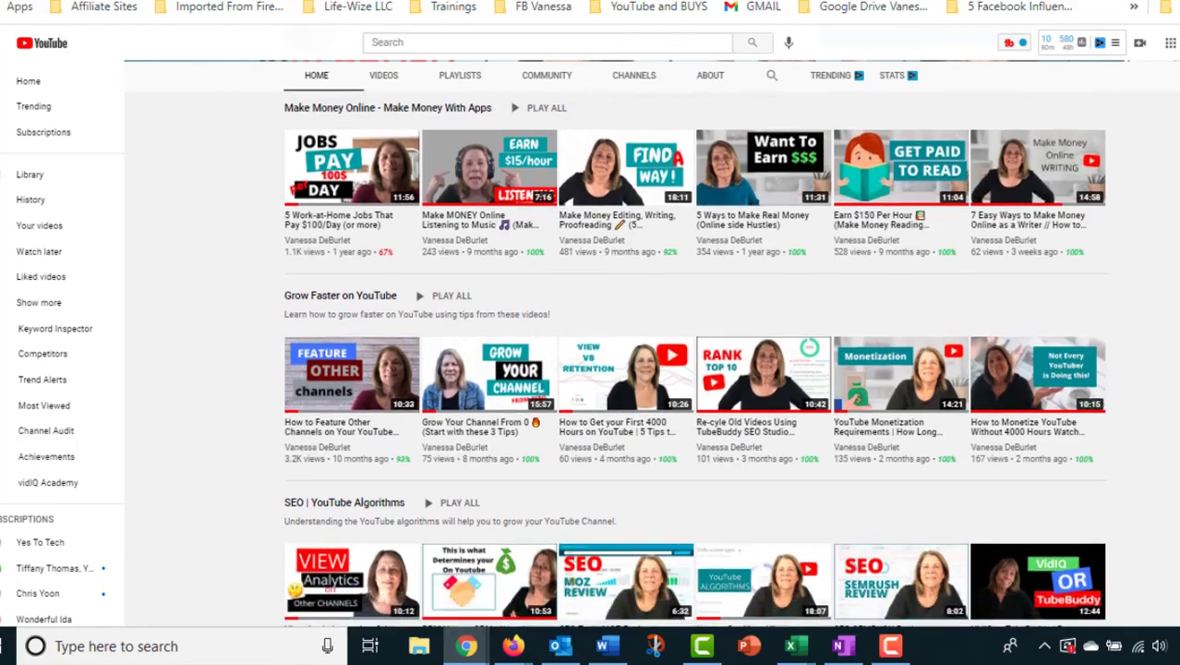
scroll(695, 360, "up", 3)
scroll(696, 360, "up", 1)
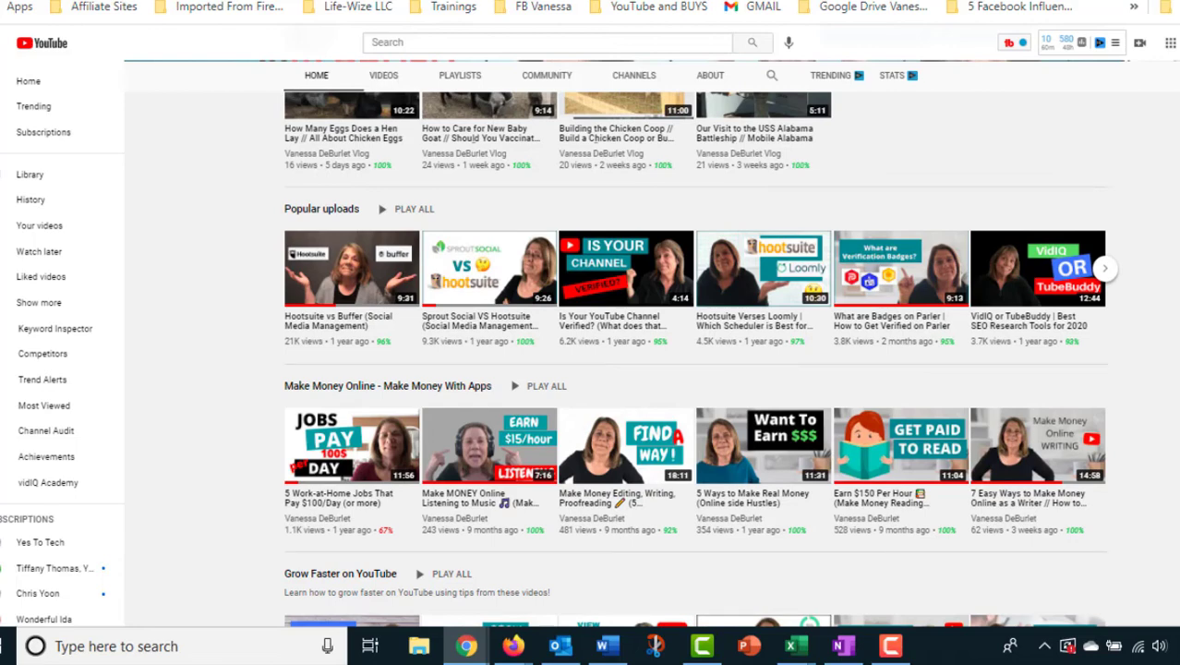
scroll(695, 360, "down", 1)
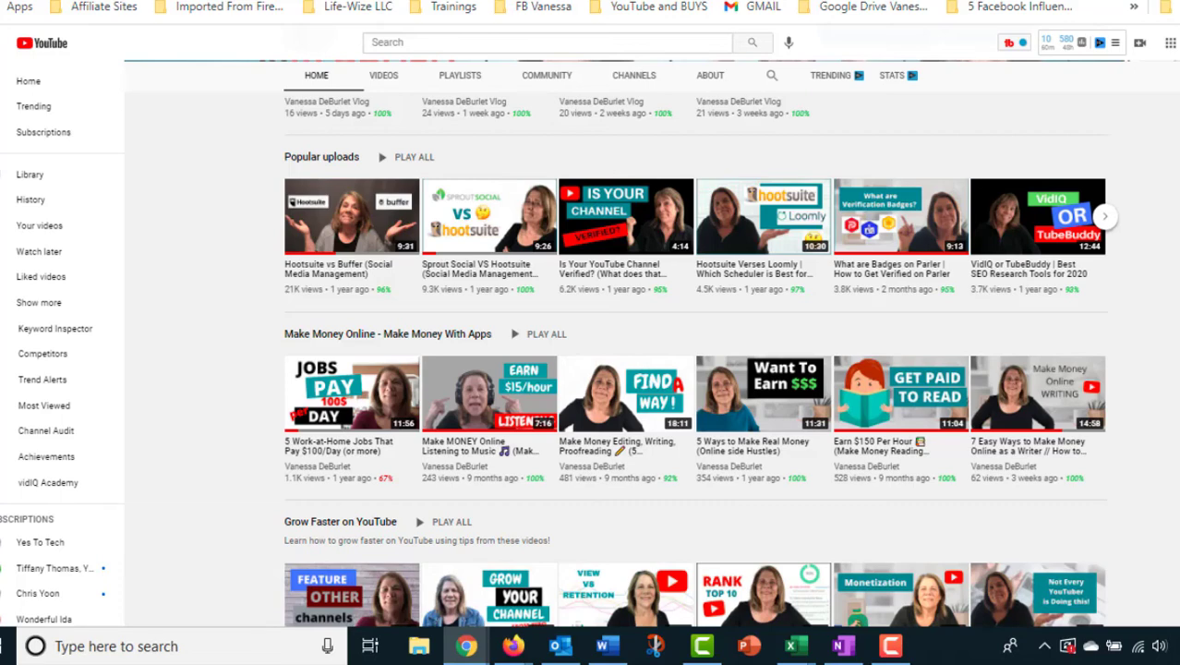
scroll(701, 359, "down", 2)
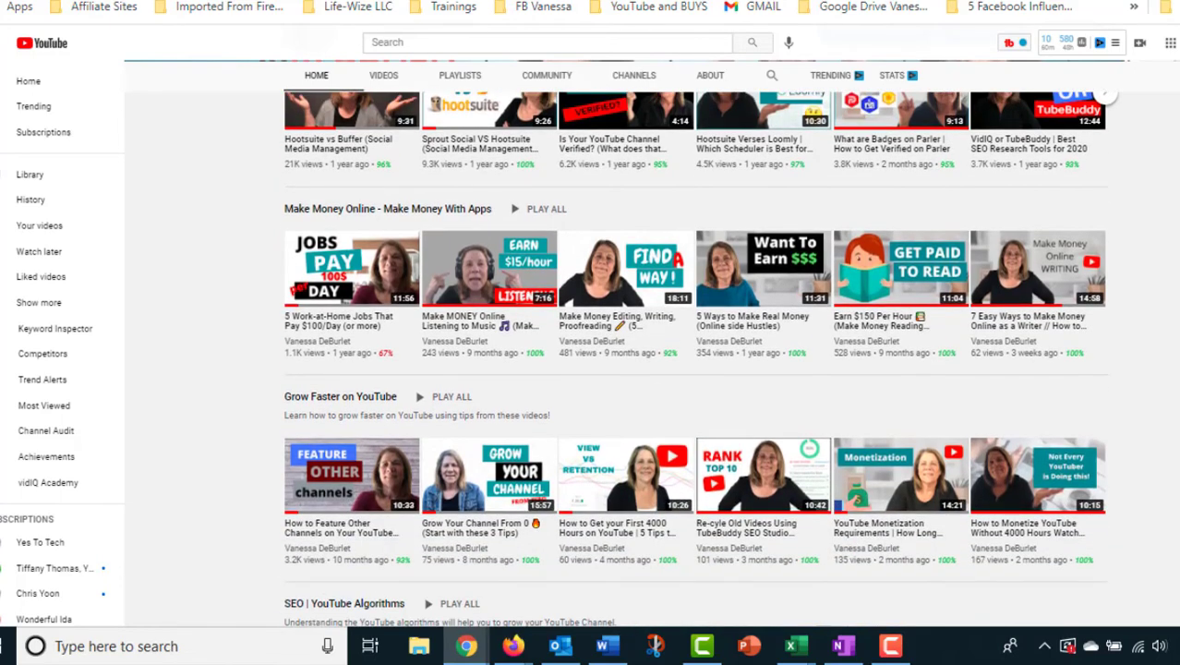
scroll(701, 359, "down", 5)
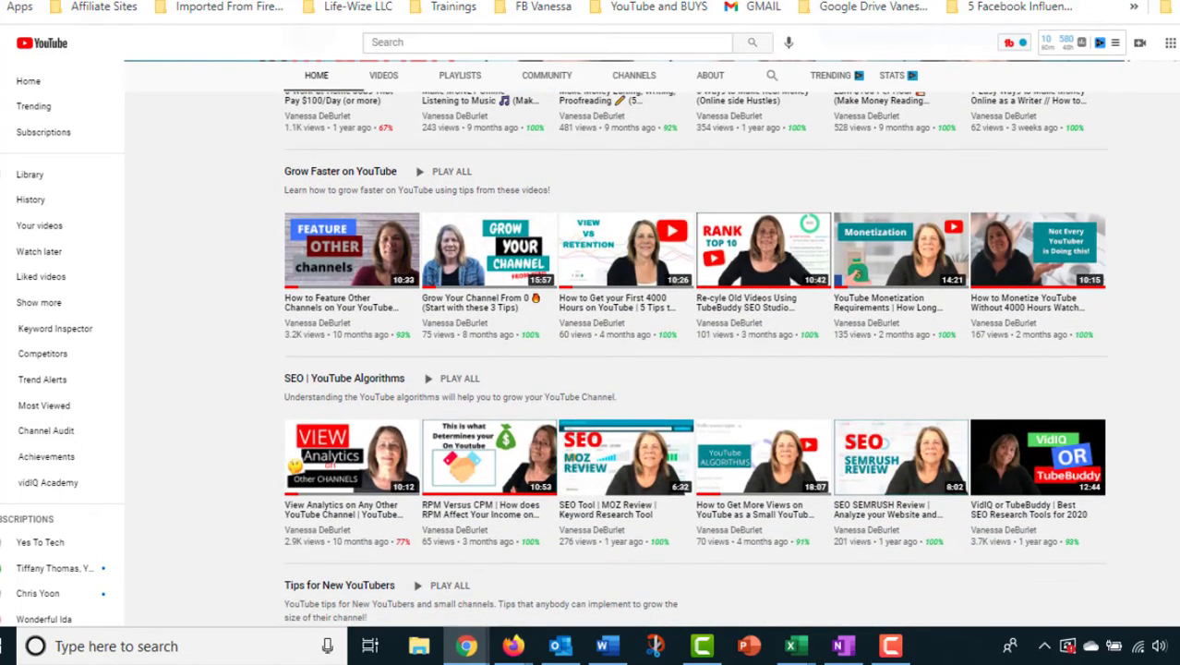
scroll(701, 359, "down", 1)
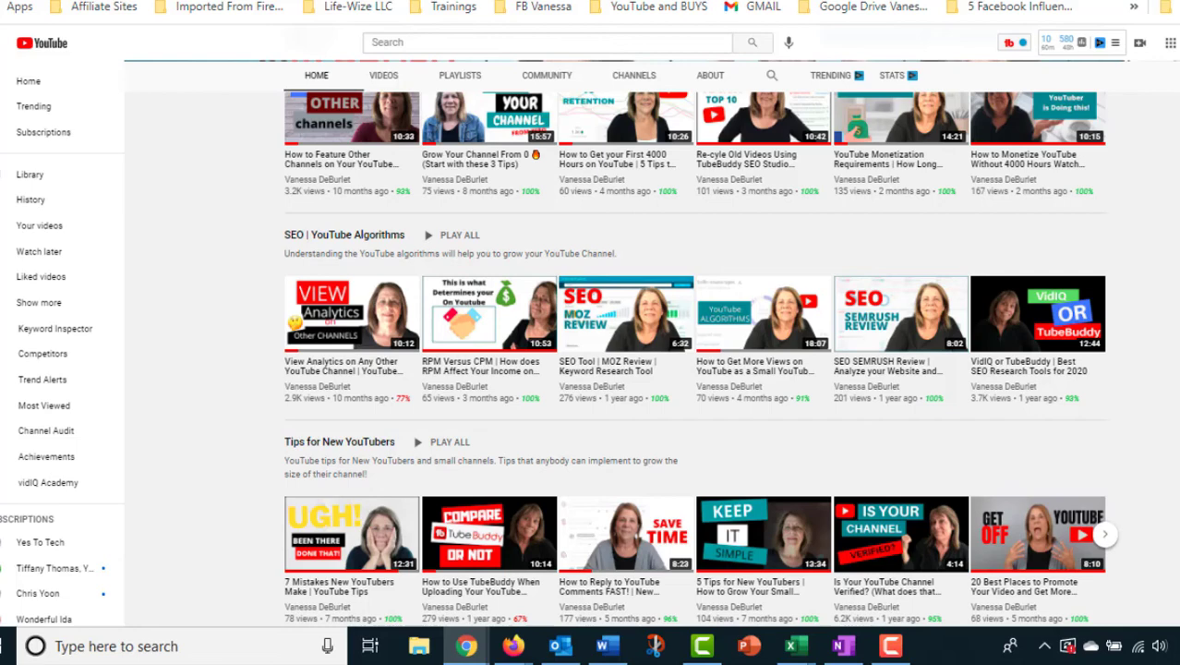
scroll(694, 360, "down", 3)
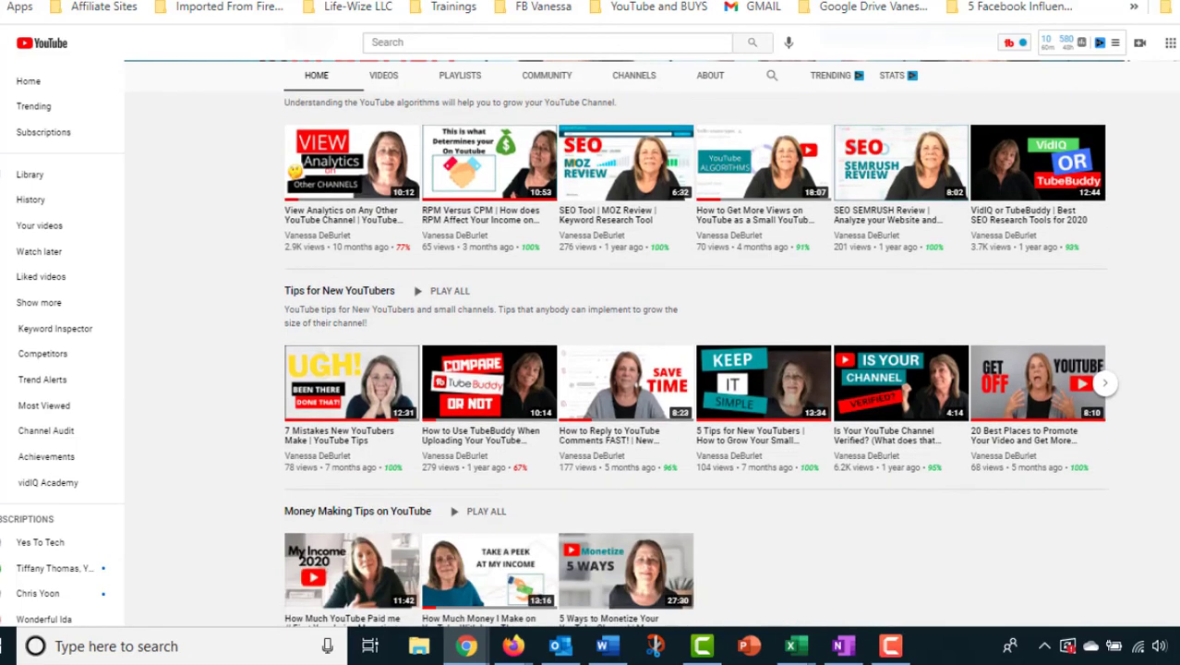
scroll(702, 351, "up", 15)
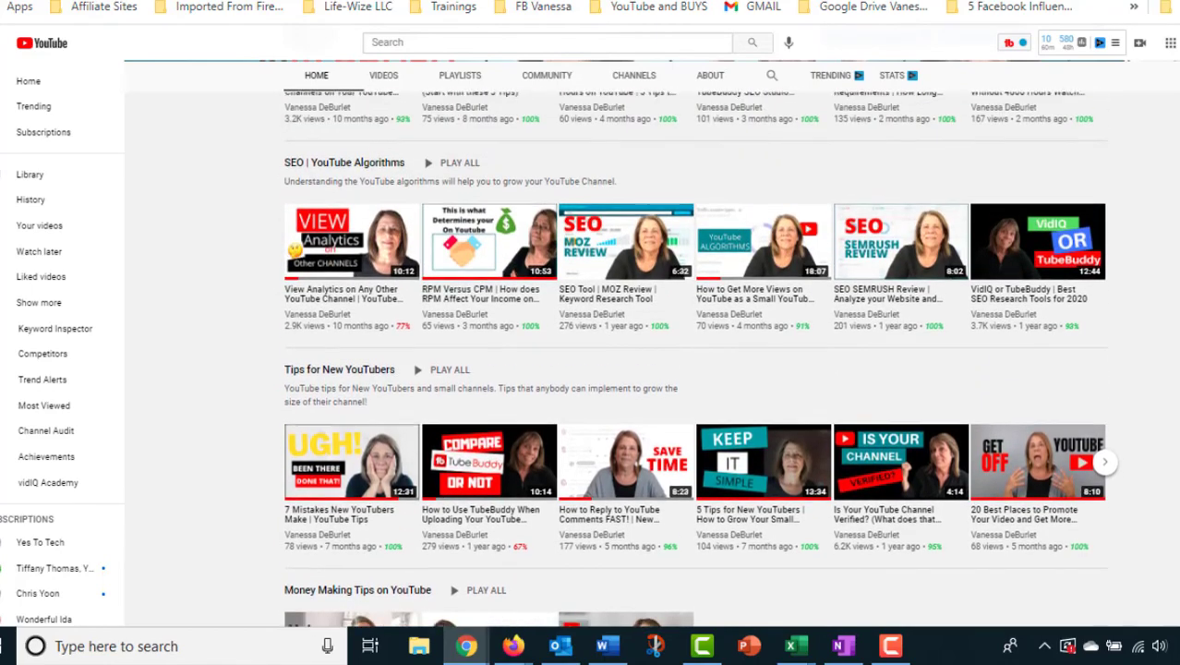
scroll(694, 360, "up", 1)
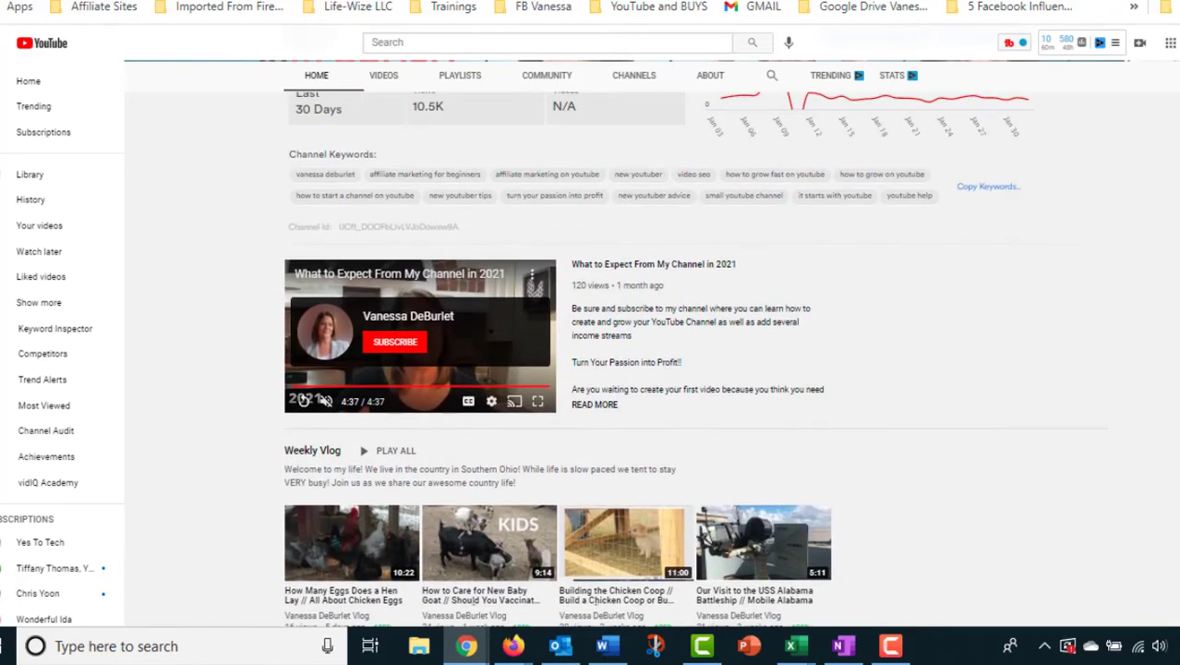
scroll(694, 360, "down", 1)
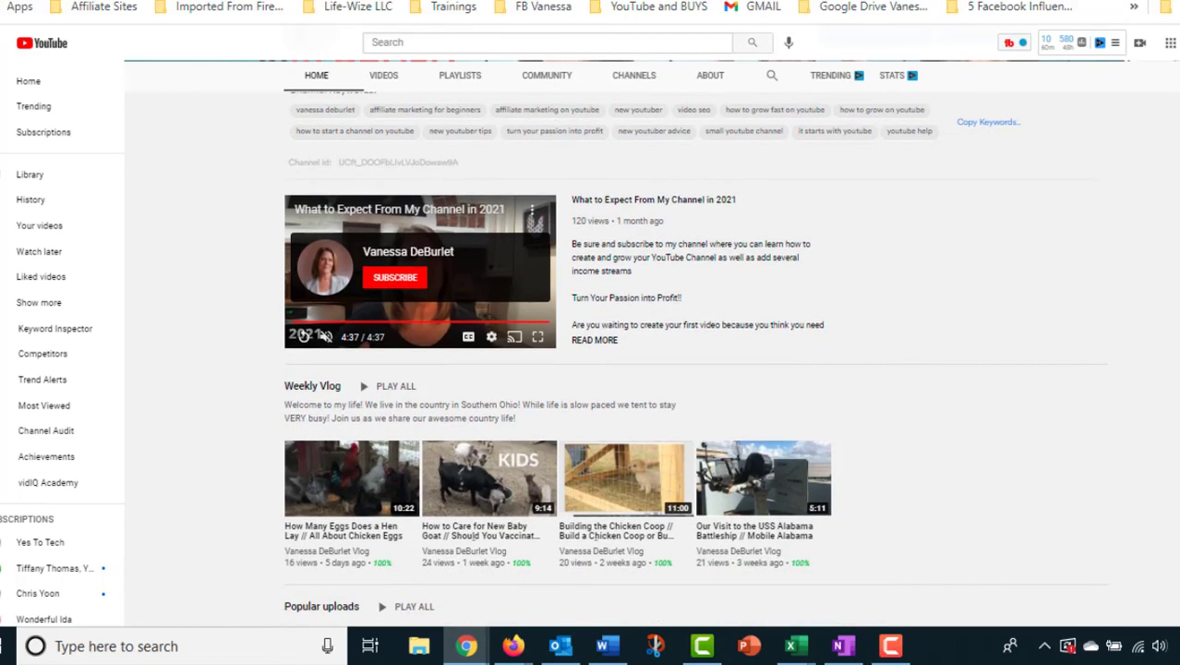